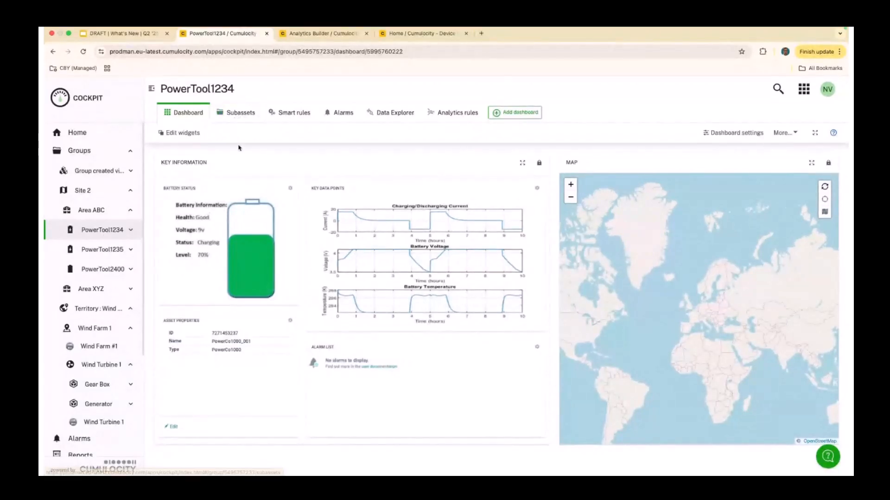
- Review PowerTool1234's smart rules and the local smart rule types available for adding, without adding one
{"action": "left_click", "coordinate": [297, 113]}
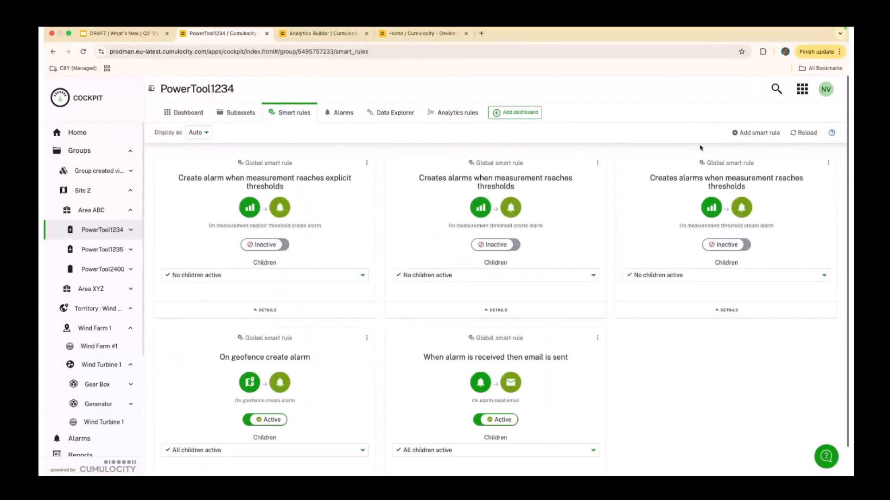
{"action": "left_click", "coordinate": [756, 132]}
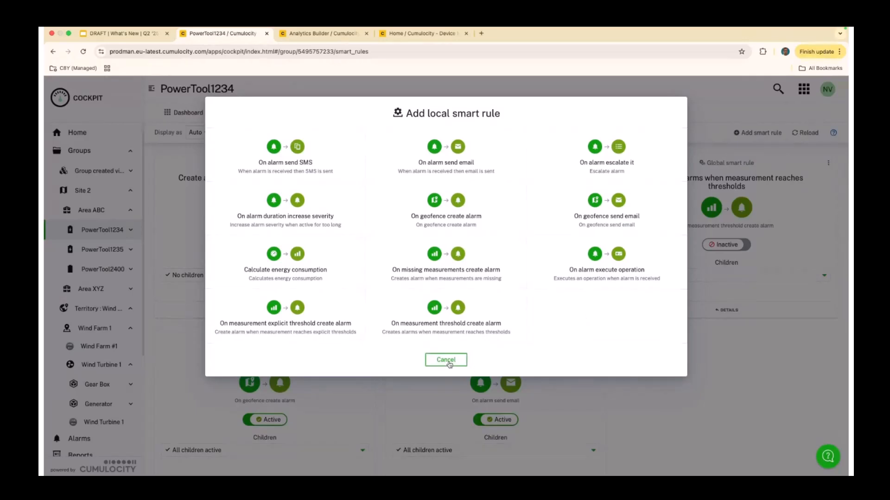
{"action": "left_click", "coordinate": [449, 365]}
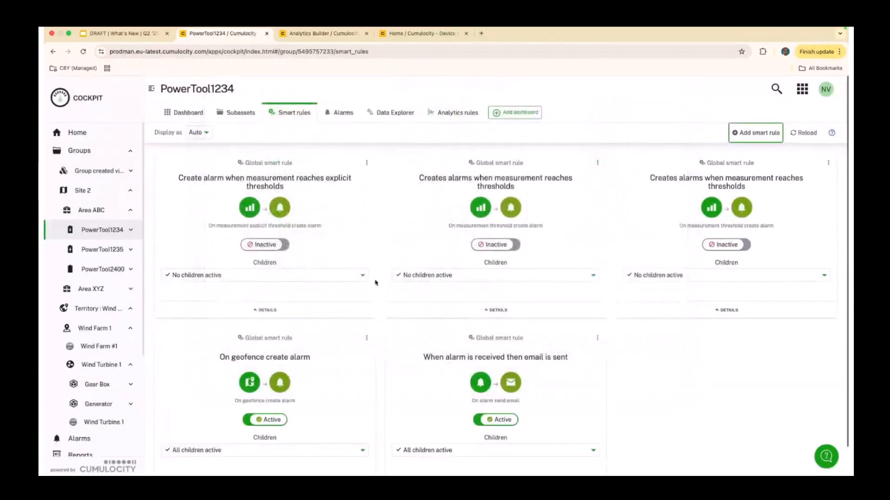
- Examine the note and parameters of PowerTool1234's "On geofence create alarm" analytics rule
{"action": "left_click", "coordinate": [453, 116]}
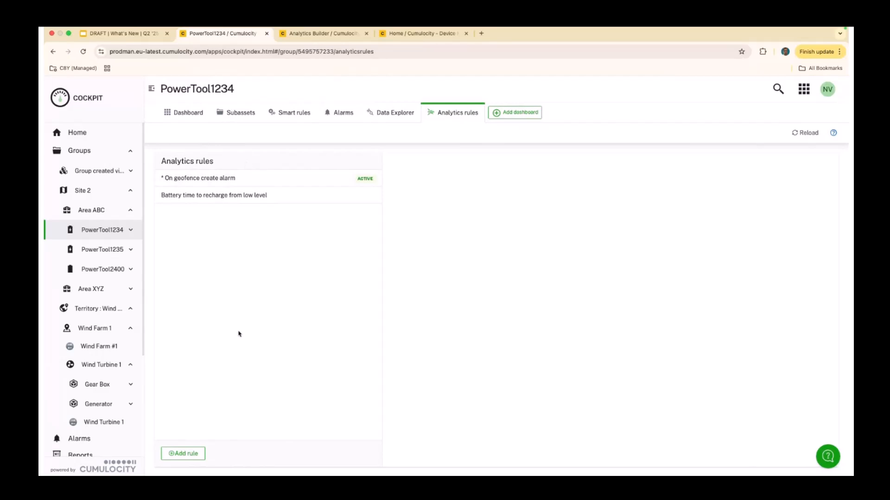
{"action": "left_click", "coordinate": [220, 178]}
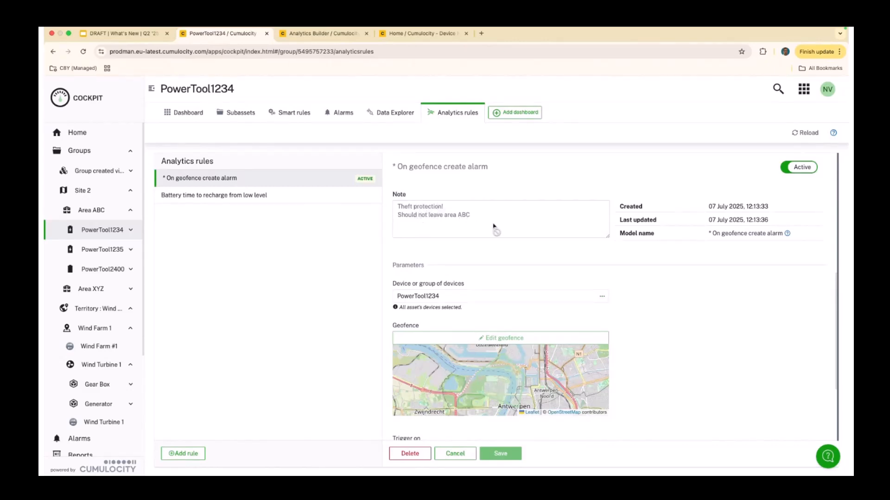
{"action": "scroll", "coordinate": [493, 227], "scroll_direction": "down", "scroll_amount": 1}
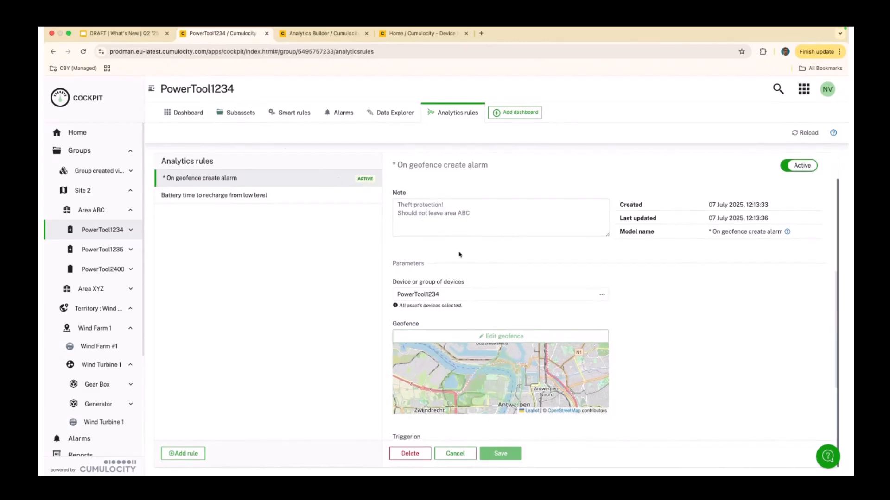
{"action": "scroll", "coordinate": [634, 295], "scroll_direction": "down", "scroll_amount": 3}
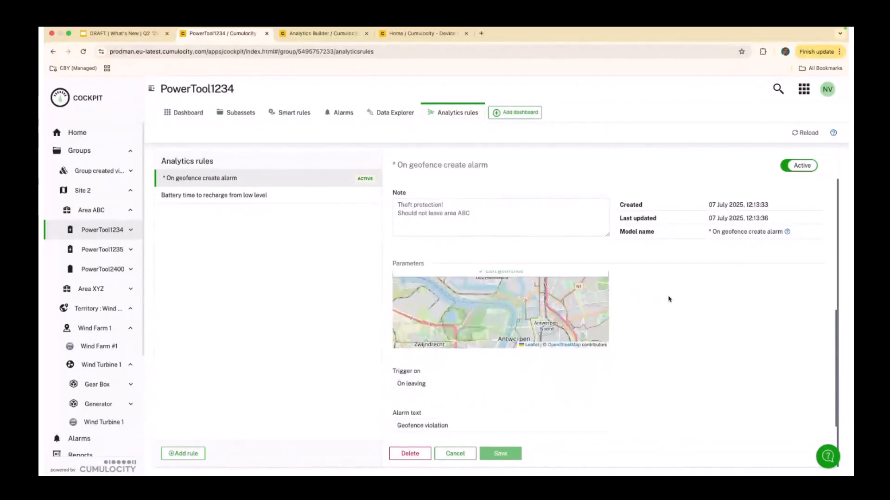
{"action": "scroll", "coordinate": [504, 344], "scroll_direction": "down", "scroll_amount": 5}
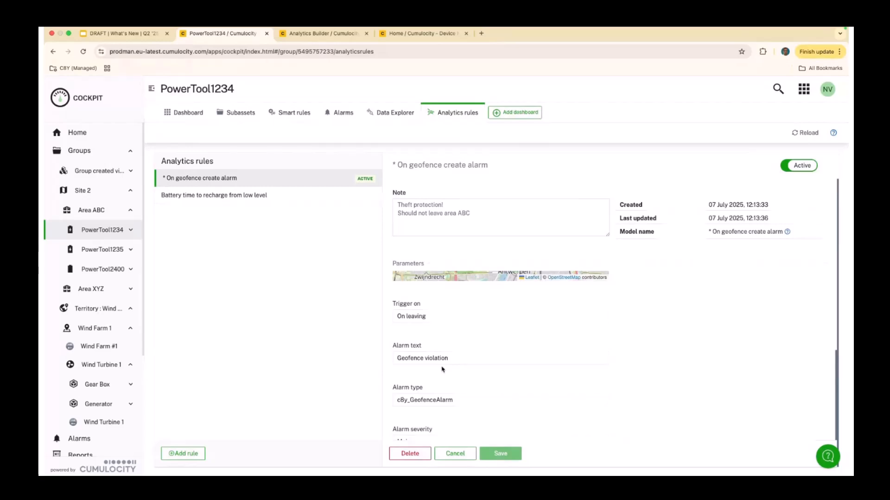
- Browse the analytics rule templates available for PowerTool1234 without adding one
{"action": "left_click", "coordinate": [185, 454]}
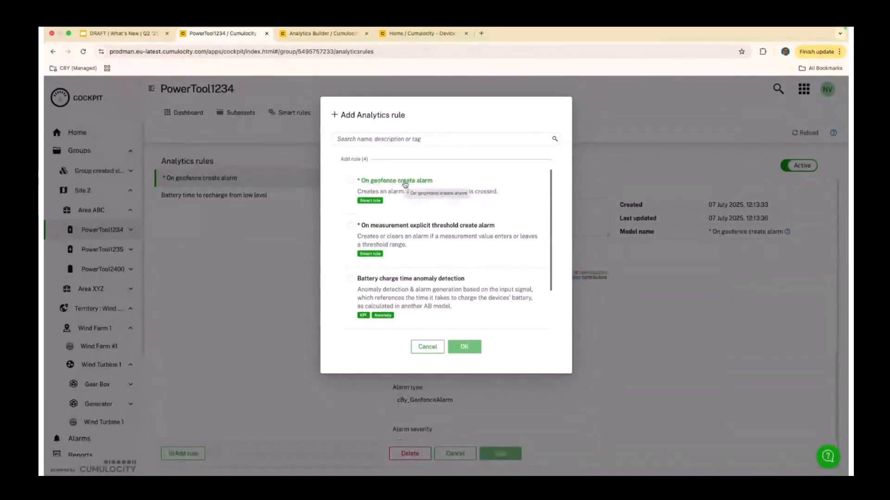
{"action": "mouse_move", "coordinate": [398, 233]}
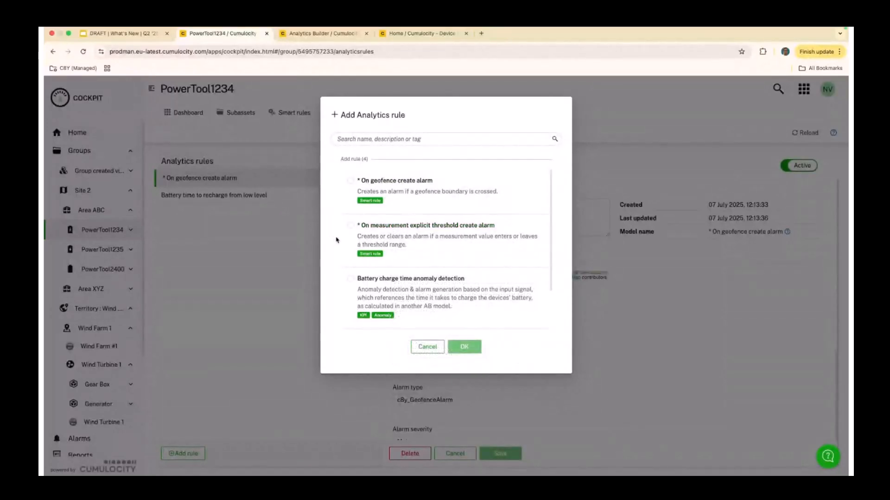
{"action": "scroll", "coordinate": [345, 243], "scroll_direction": "down", "scroll_amount": 1}
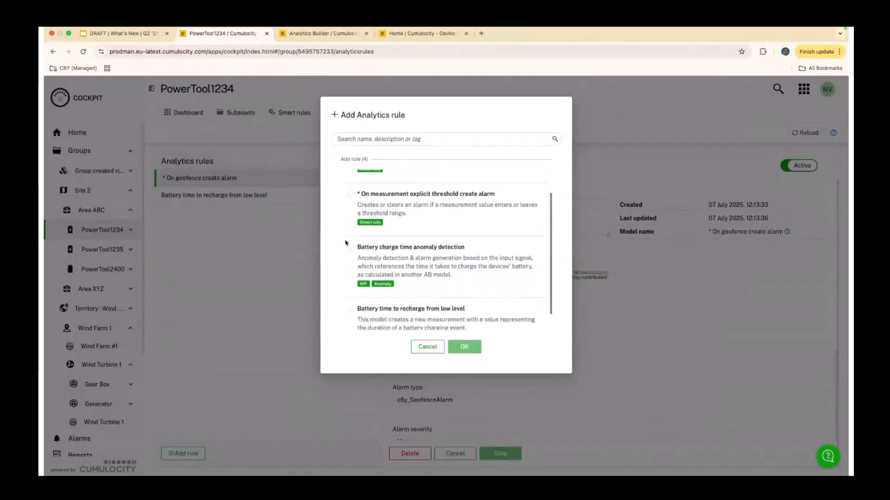
{"action": "scroll", "coordinate": [345, 243], "scroll_direction": "down", "scroll_amount": 1}
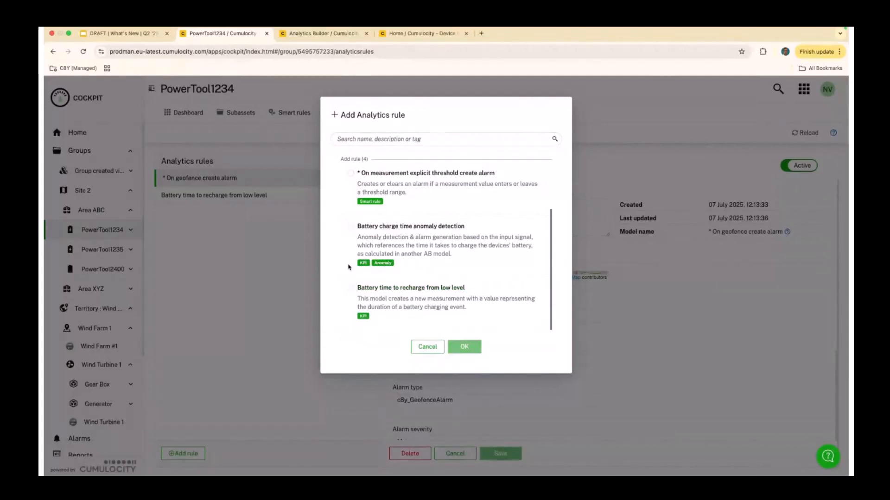
{"action": "left_click", "coordinate": [428, 349]}
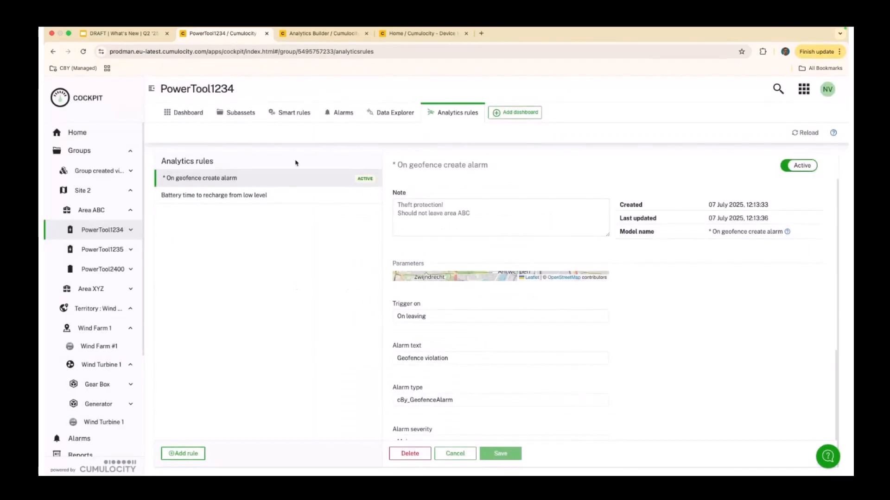
- Switch to Analytics Builder and inspect the Threshold block's parameters in the "Time since last heartbeat message too long" model
{"action": "left_click", "coordinate": [299, 34]}
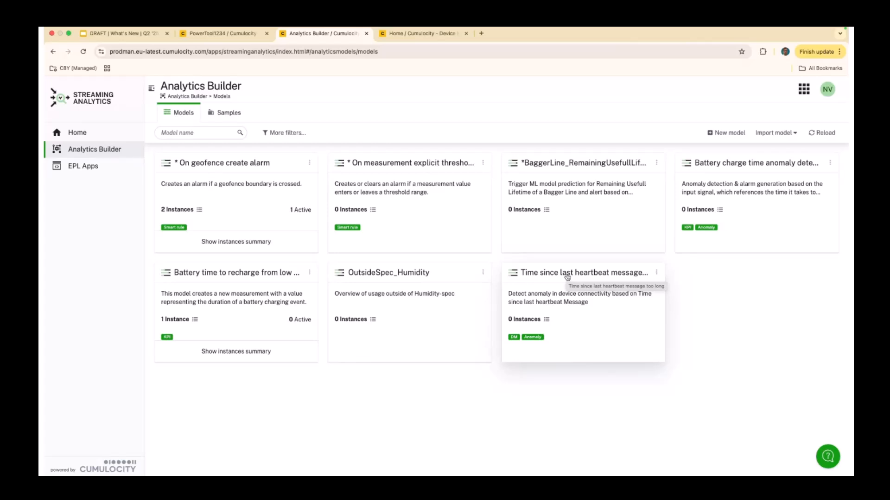
{"action": "left_click", "coordinate": [543, 281]}
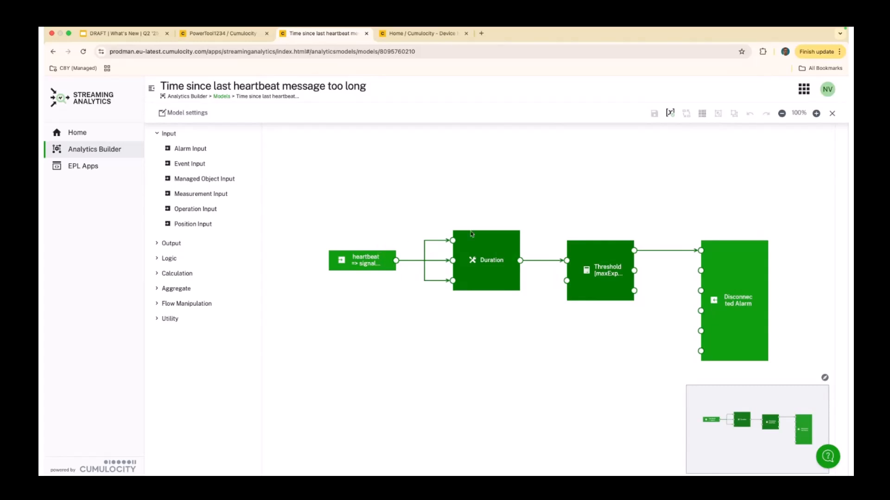
{"action": "left_click", "coordinate": [597, 259]}
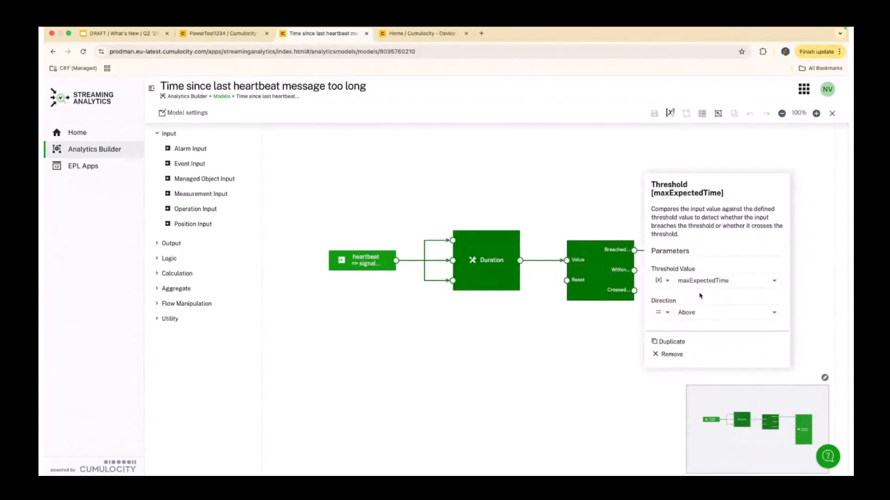
{"action": "left_click", "coordinate": [621, 319]}
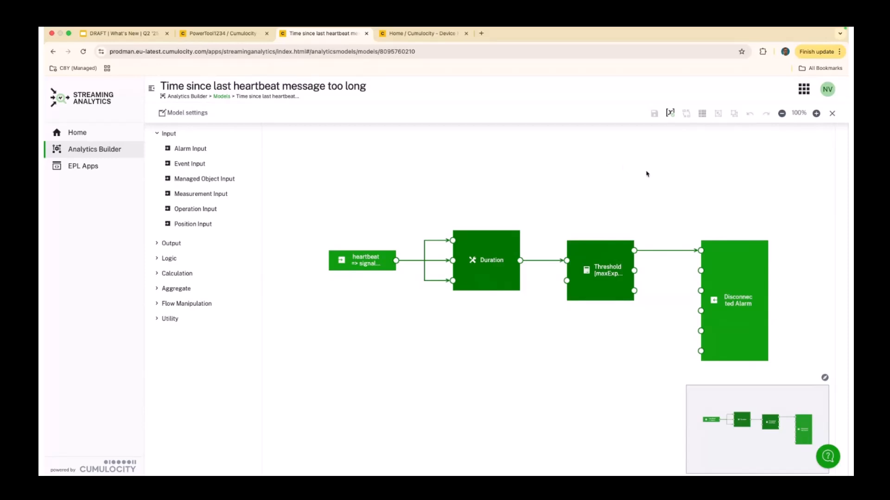
{"action": "left_click", "coordinate": [222, 98]}
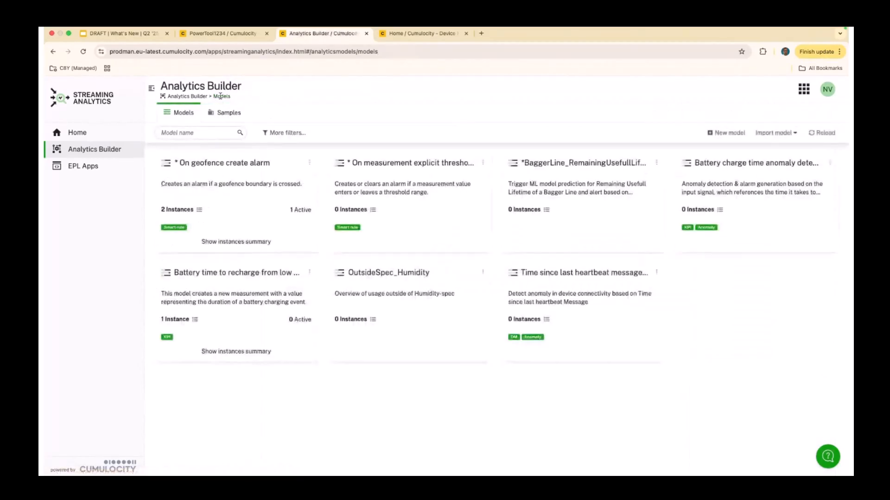
- Create an instance named "test" for the heartbeat message model with maxExpectedTime set to 3600
{"action": "left_click", "coordinate": [523, 320]}
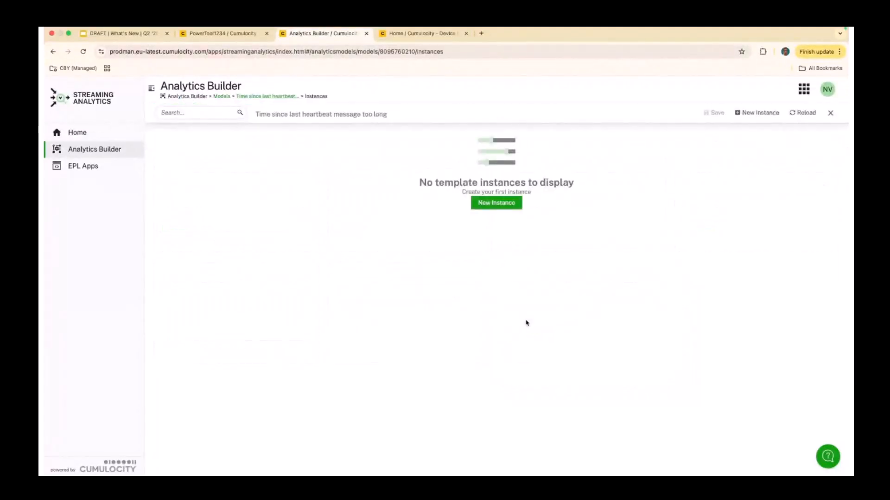
{"action": "left_click", "coordinate": [496, 203]}
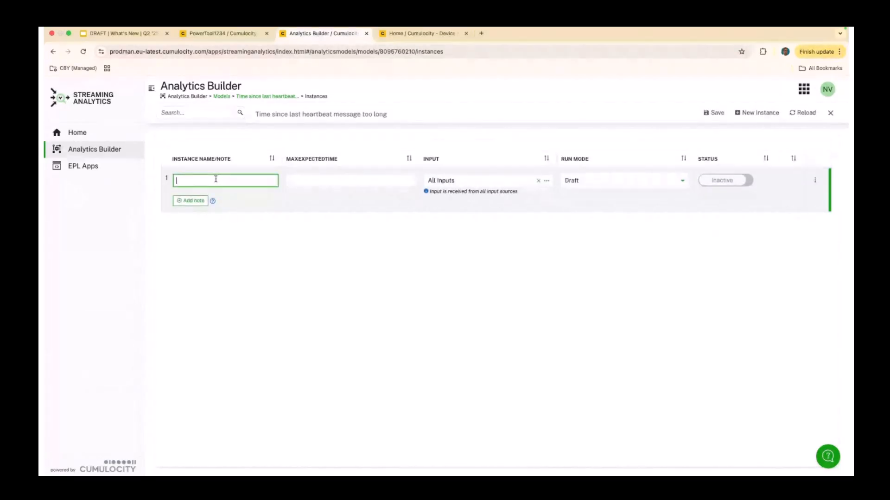
{"action": "type", "text": "test"}
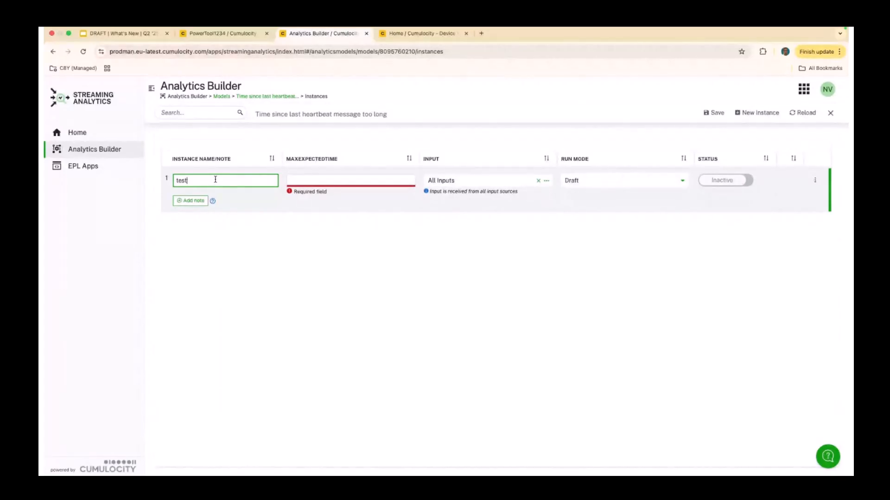
{"action": "left_click", "coordinate": [312, 181]}
{"action": "type", "text": "3600"}
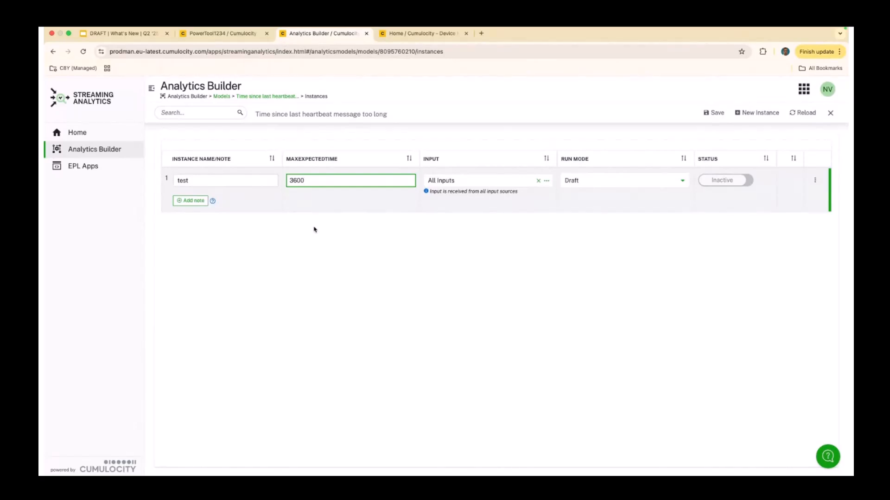
- Select the OPC UA Gateway device as the test instance's input source
{"action": "left_click", "coordinate": [547, 180]}
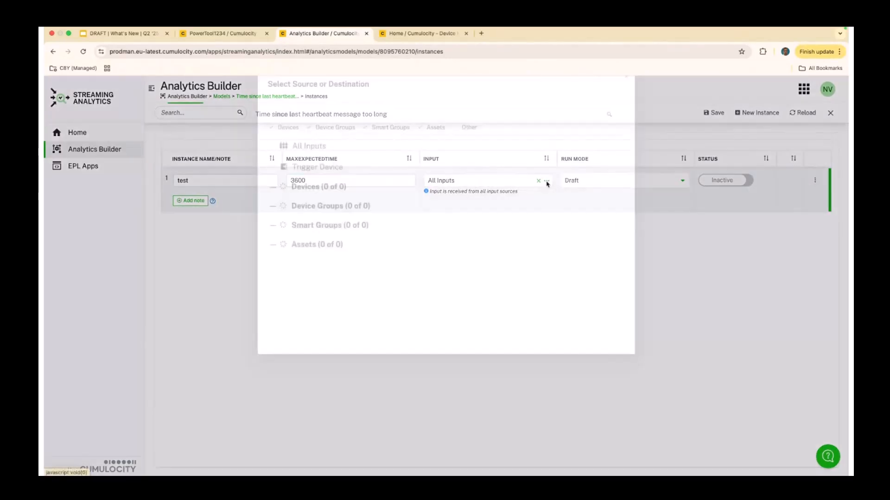
{"action": "left_click", "coordinate": [338, 278]}
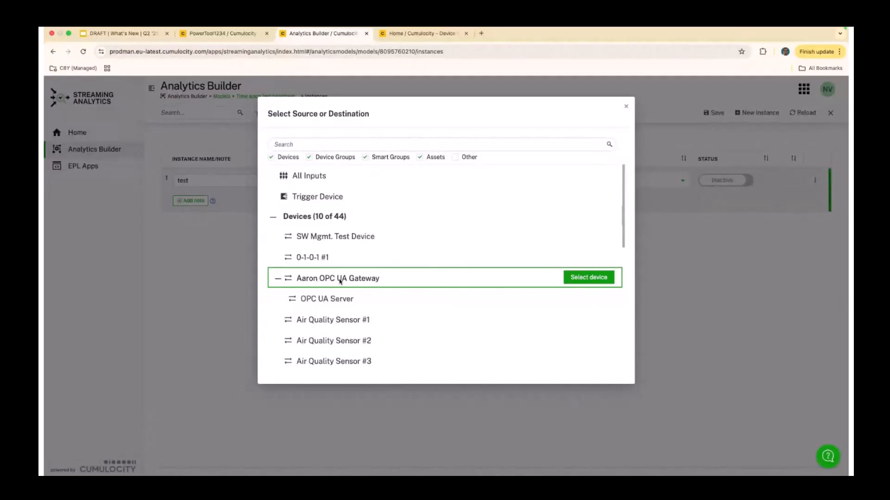
{"action": "left_click", "coordinate": [588, 278]}
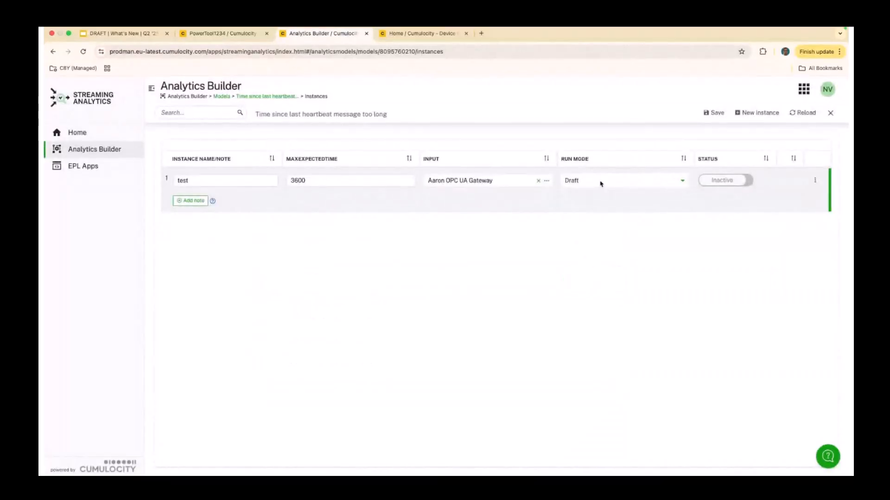
- Set the test instance's run mode to Production, and activate it briefly before deactivating it again
{"action": "left_click", "coordinate": [600, 182]}
{"action": "left_click", "coordinate": [586, 211]}
{"action": "left_click", "coordinate": [728, 181]}
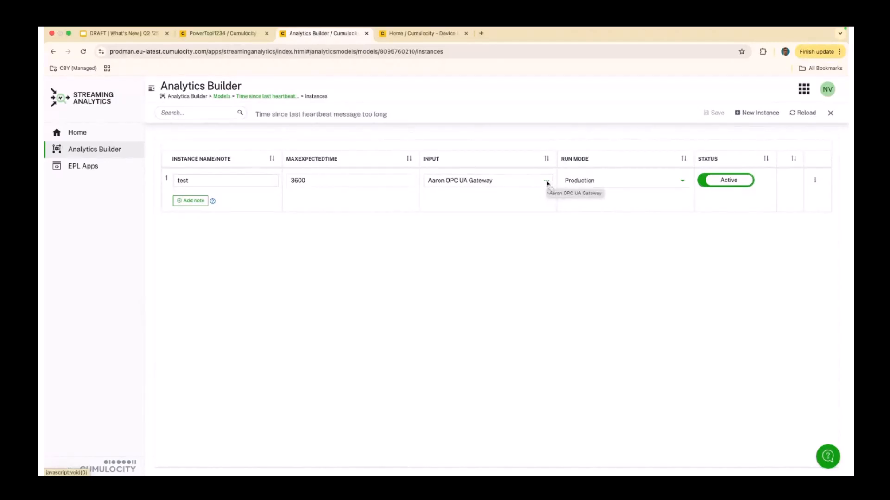
{"action": "left_click", "coordinate": [736, 181]}
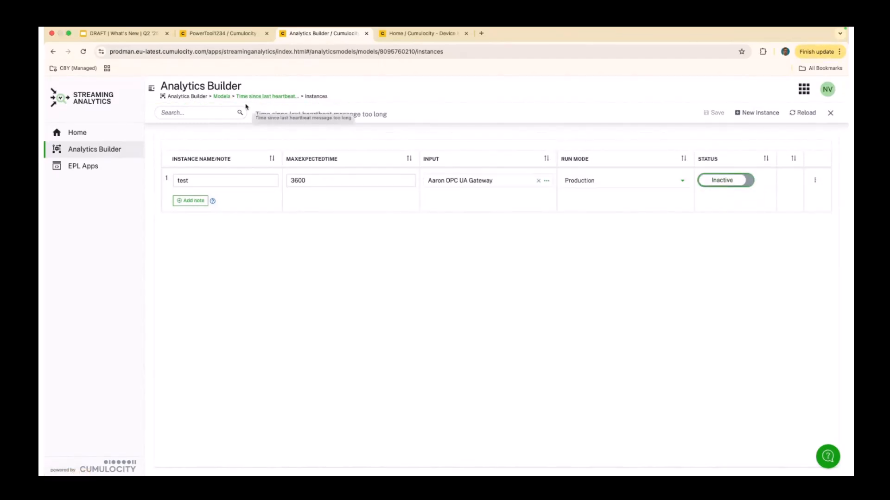
- Set the value selection of the heartbeat model's Input template parameter to From Context
{"action": "left_click", "coordinate": [223, 98]}
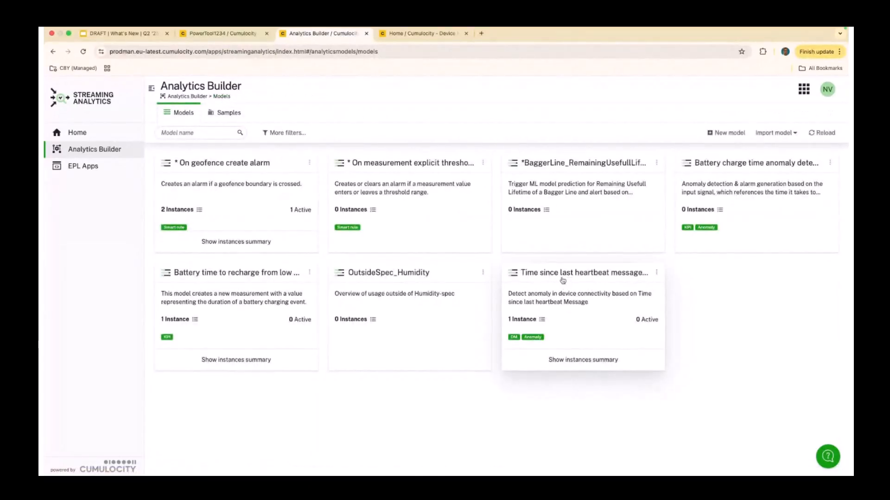
{"action": "left_click", "coordinate": [563, 280]}
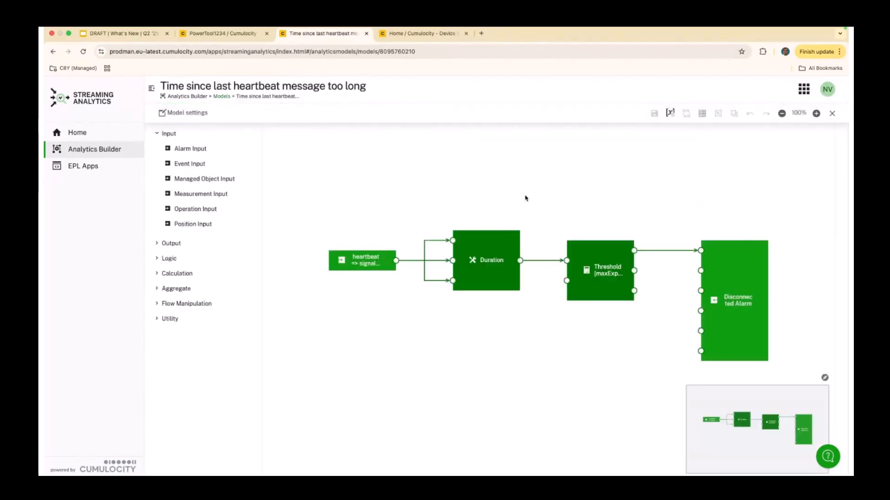
{"action": "left_click", "coordinate": [670, 114]}
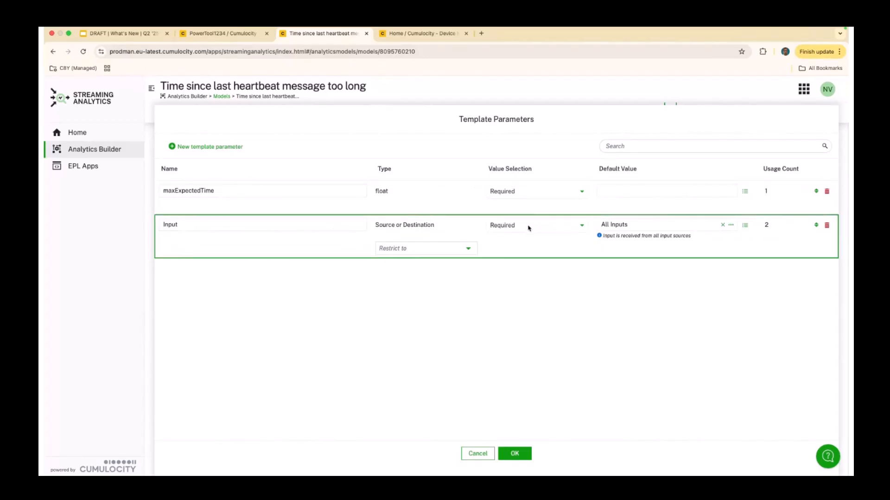
{"action": "left_click", "coordinate": [542, 227]}
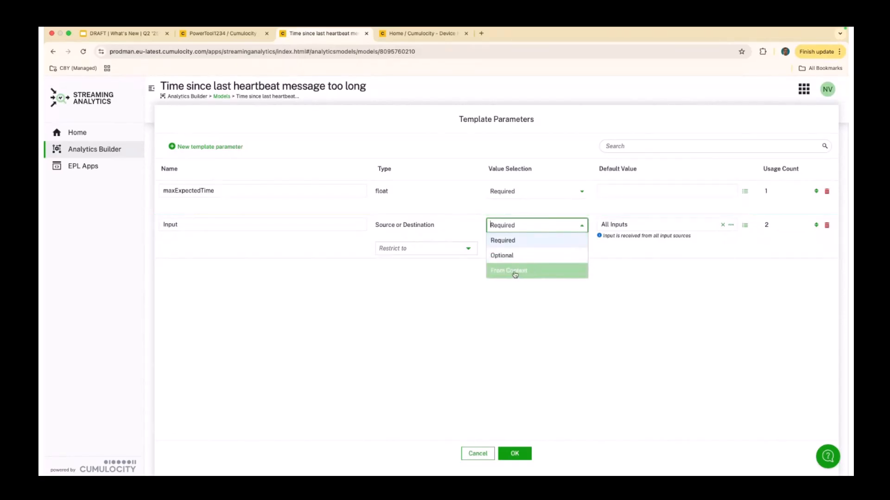
{"action": "left_click", "coordinate": [531, 273]}
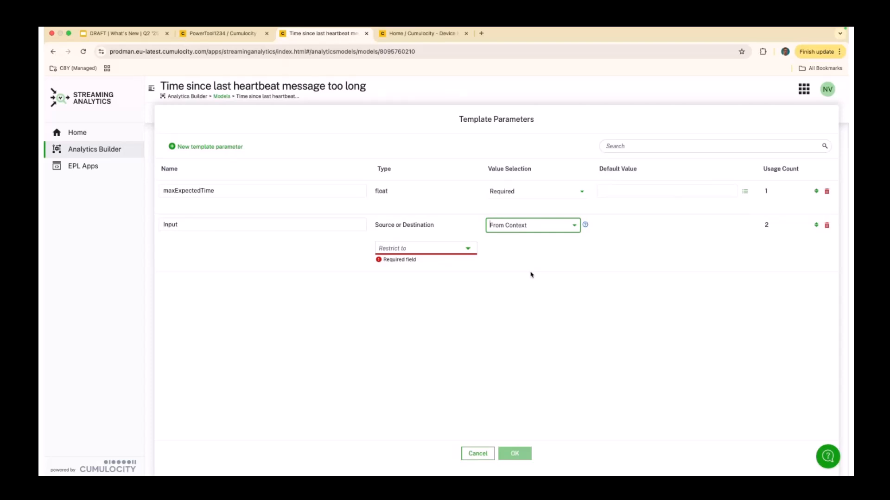
- Restrict the Input template parameter to Device, Groups and Assets
{"action": "left_click", "coordinate": [468, 249]}
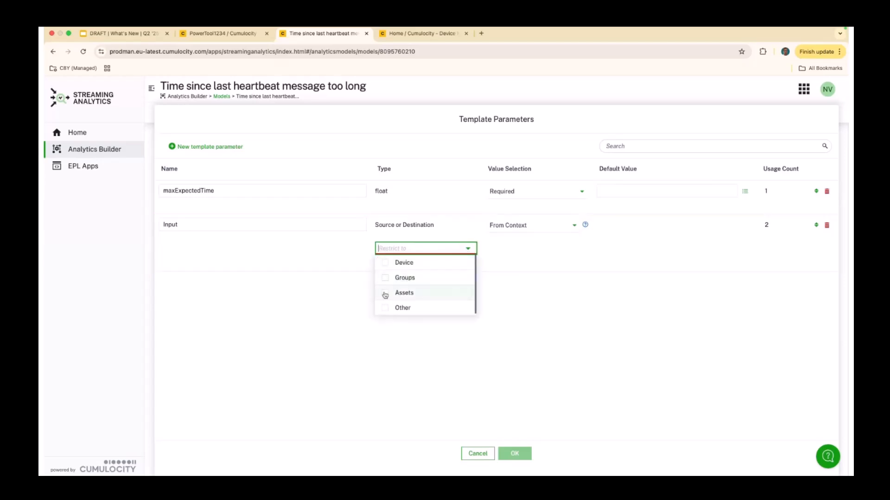
{"action": "left_click", "coordinate": [385, 263]}
{"action": "left_click", "coordinate": [384, 278]}
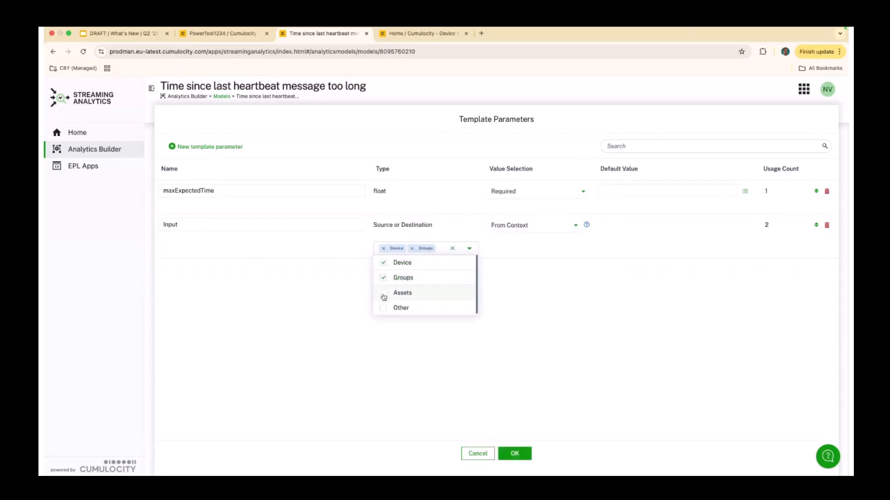
{"action": "left_click", "coordinate": [383, 294]}
{"action": "left_click", "coordinate": [520, 288]}
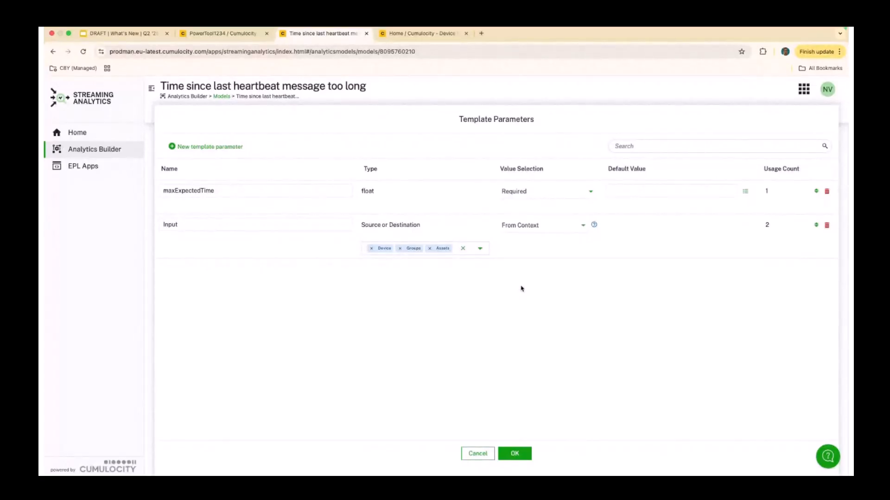
- Apply the template parameter changes and save the heartbeat model, cancelling the attempt to leave it unsaved
{"action": "left_click", "coordinate": [515, 455]}
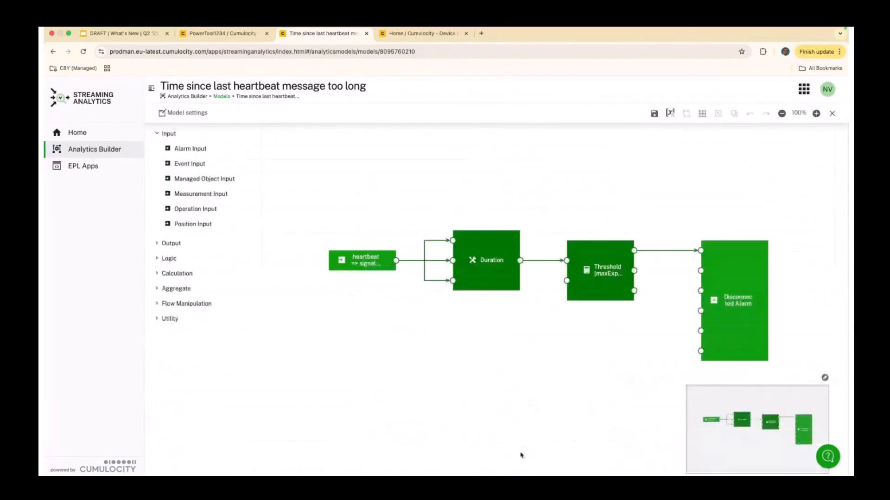
{"action": "left_click", "coordinate": [227, 97]}
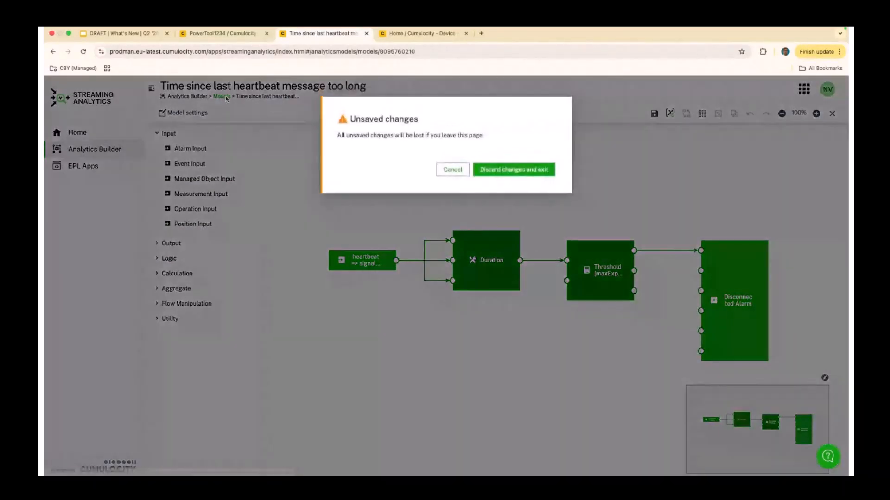
{"action": "left_click", "coordinate": [452, 170]}
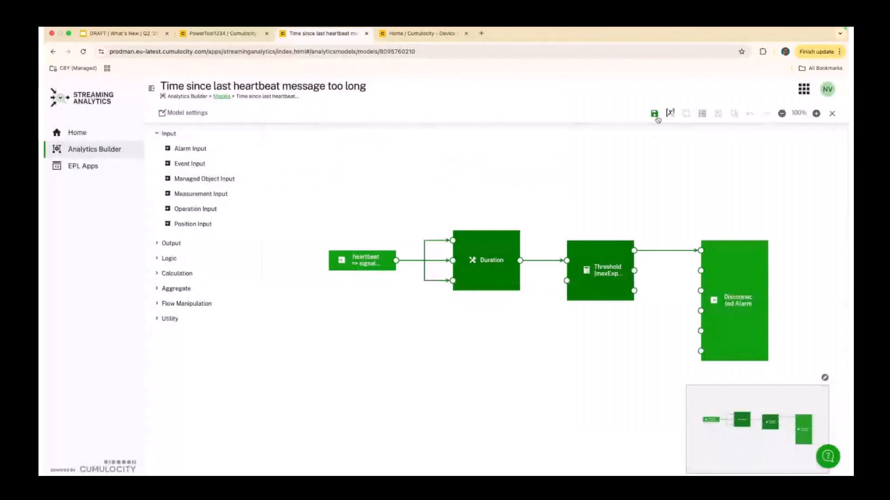
{"action": "left_click", "coordinate": [656, 116]}
- Return to the model list and activate the test instance of the "Time since last heartbeat message too long" model
{"action": "left_click", "coordinate": [222, 96]}
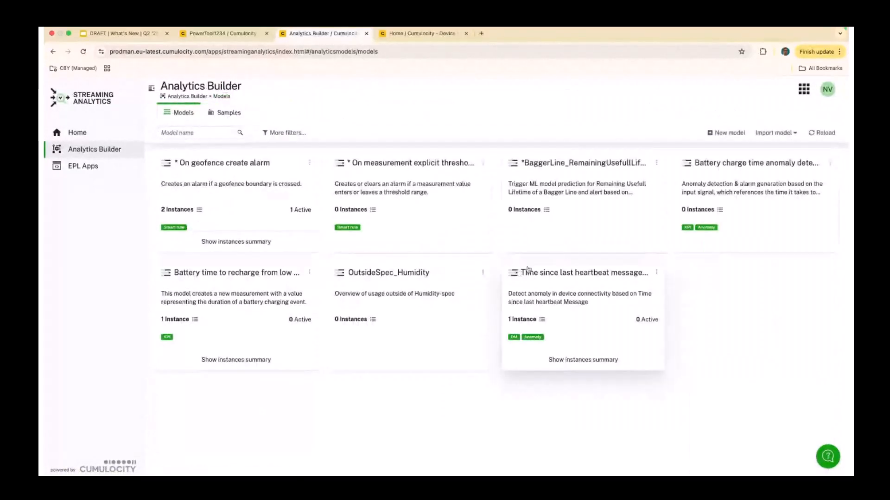
{"action": "left_click", "coordinate": [520, 319]}
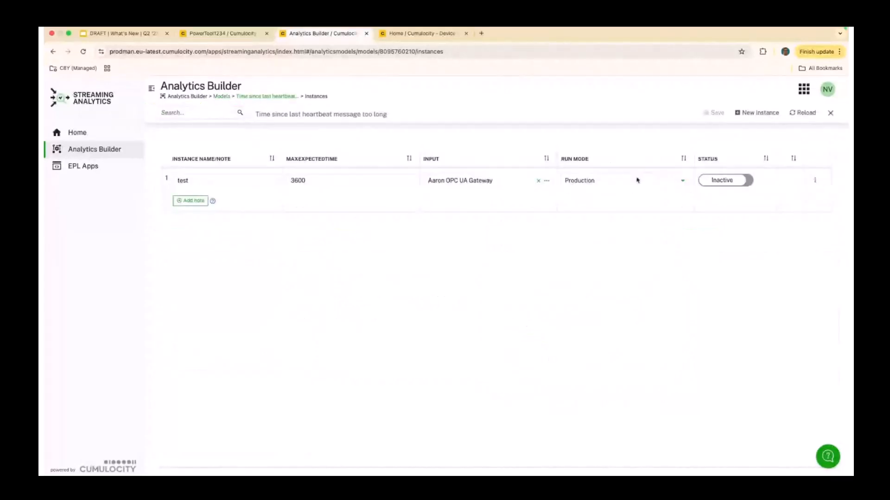
{"action": "left_click", "coordinate": [731, 181]}
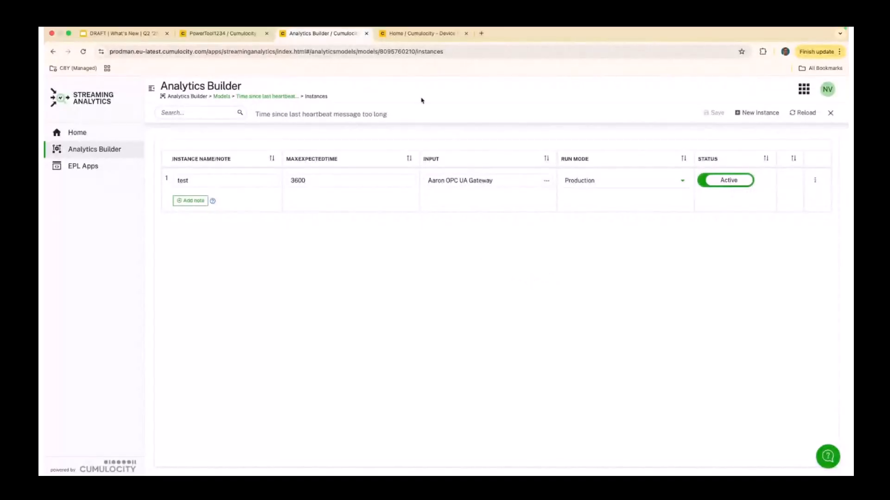
- Switch to Device Management and open the analytics rules of the PowerTool1234 asset in Area ABC
{"action": "left_click", "coordinate": [416, 35]}
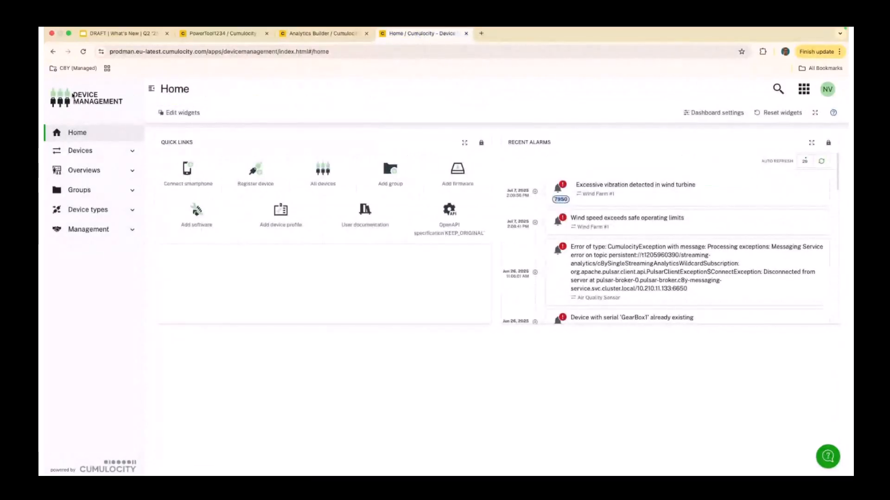
{"action": "left_click", "coordinate": [84, 191]}
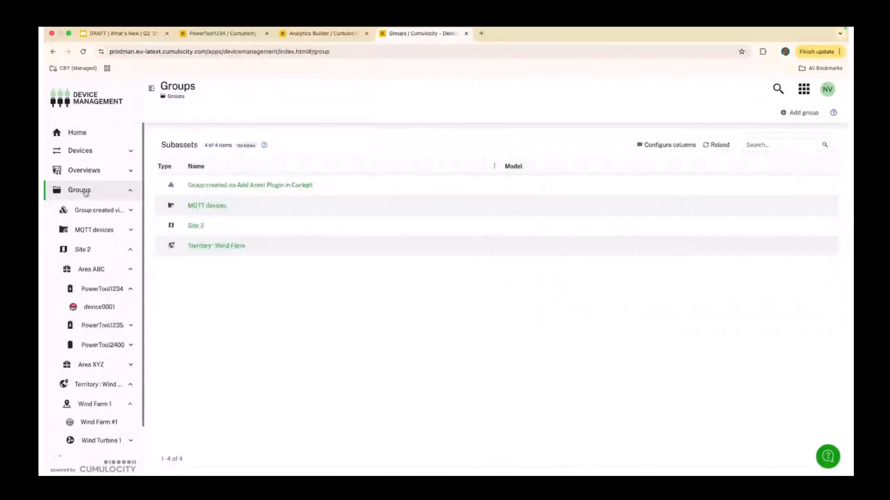
{"action": "left_click", "coordinate": [97, 291]}
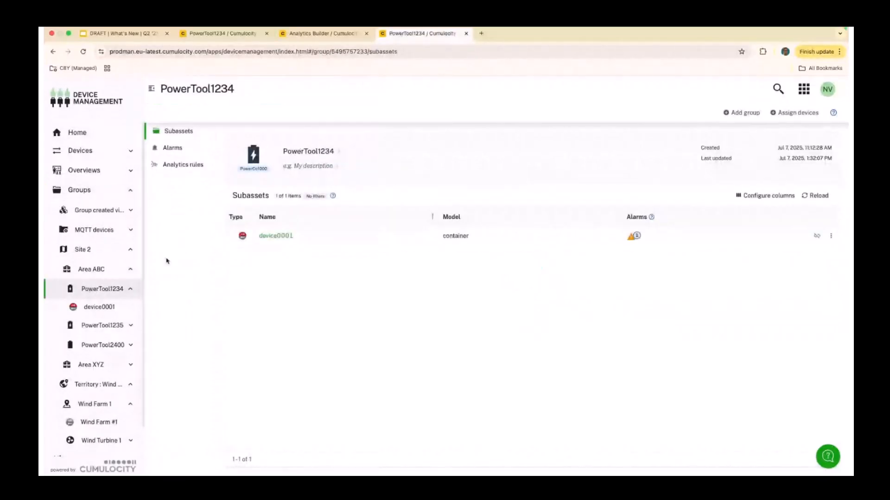
{"action": "left_click", "coordinate": [171, 168]}
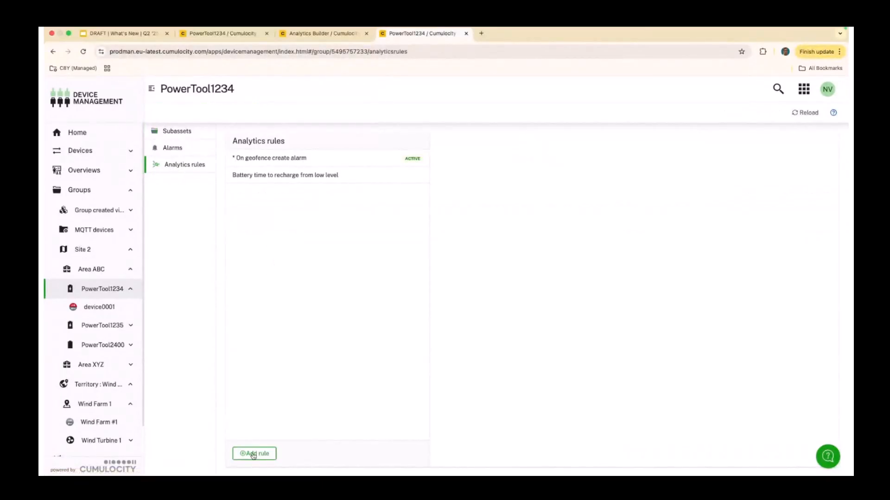
- Add a new analytics rule to PowerTool1234 based on the "Time since last heartbeat message too long" model
{"action": "left_click", "coordinate": [253, 454]}
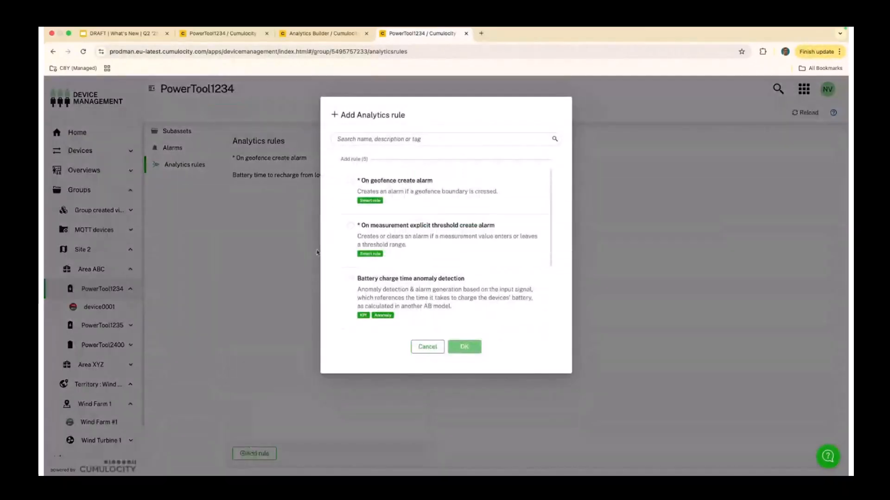
{"action": "scroll", "coordinate": [387, 190], "scroll_direction": "down", "scroll_amount": 3}
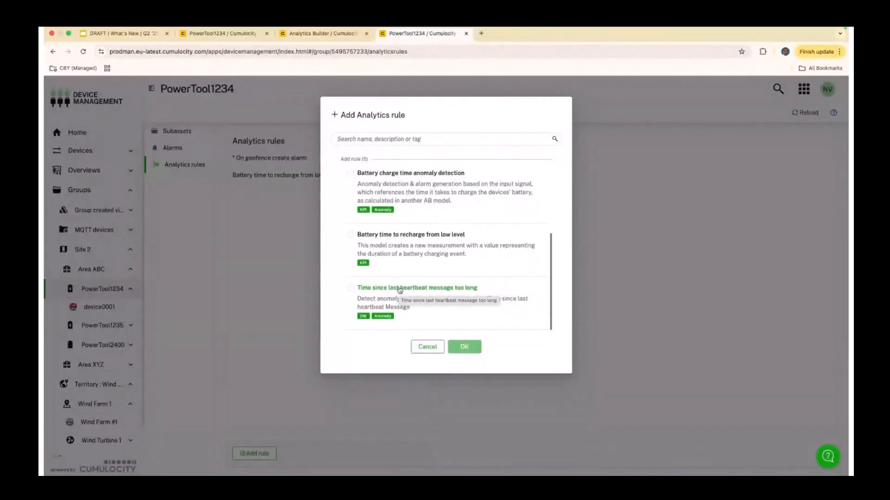
{"action": "left_click", "coordinate": [352, 291]}
{"action": "left_click", "coordinate": [464, 347]}
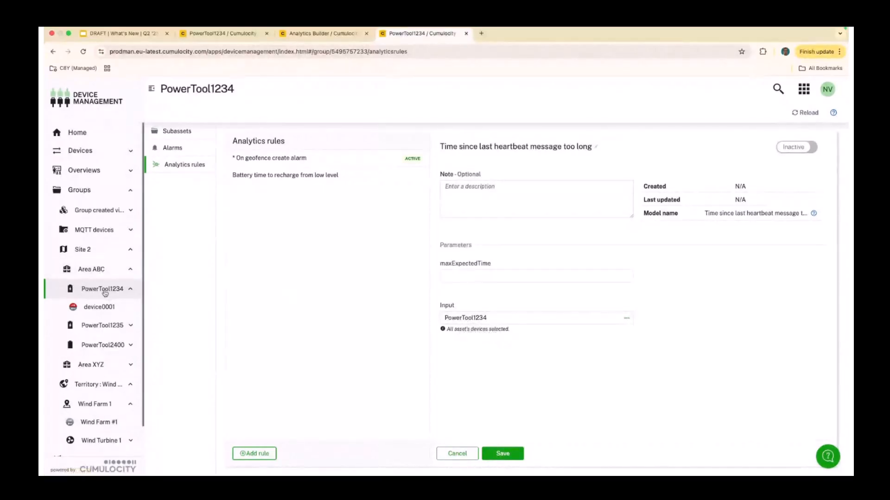
- Set the heartbeat rule's maxExpectedTime to 300 and activate the rule
{"action": "left_click", "coordinate": [463, 275]}
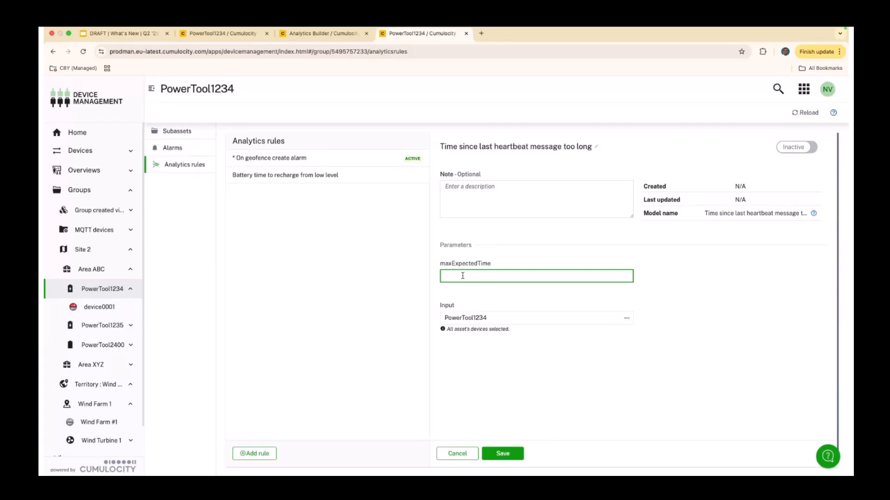
{"action": "type", "text": "300"}
{"action": "left_click", "coordinate": [676, 279]}
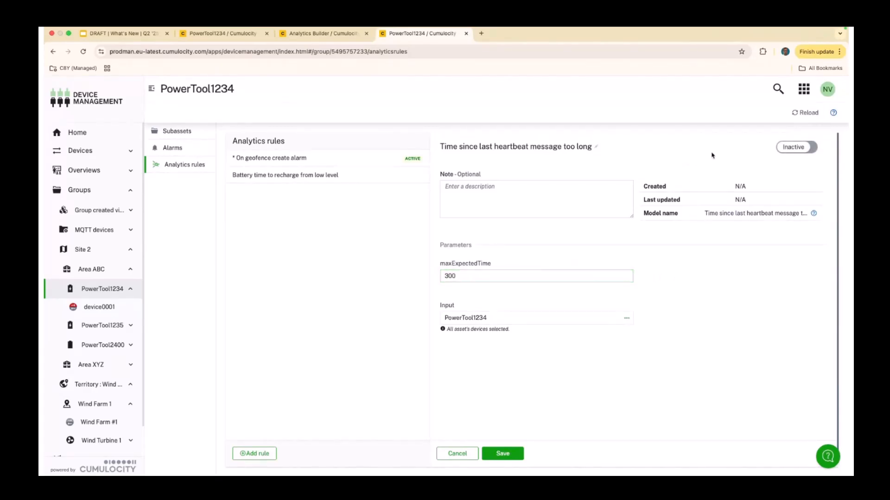
{"action": "left_click", "coordinate": [797, 148]}
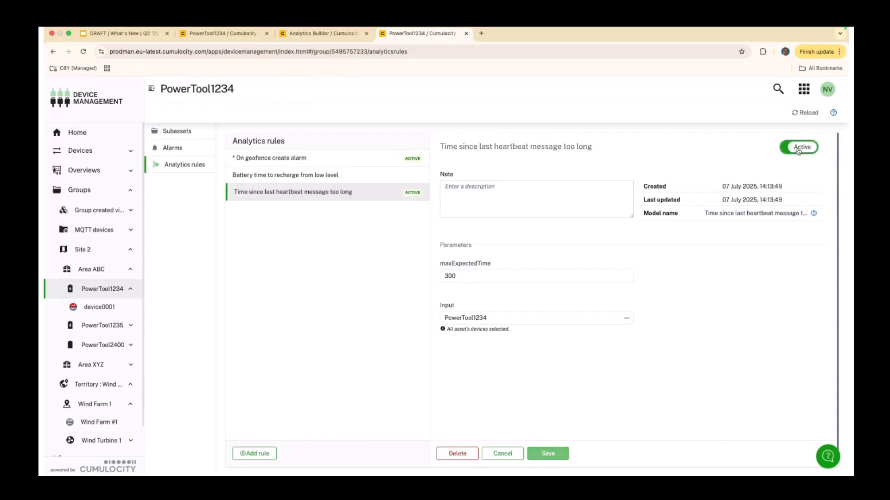